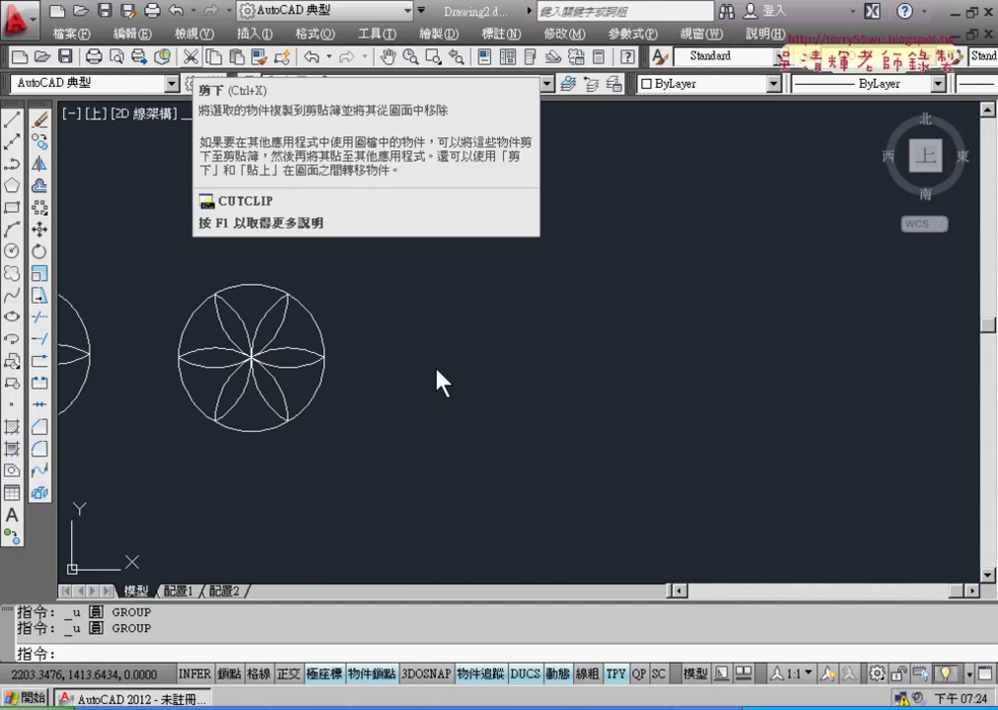
Launch ARRAYPOLAR from the Array toolbar flyout.
click(41, 211)
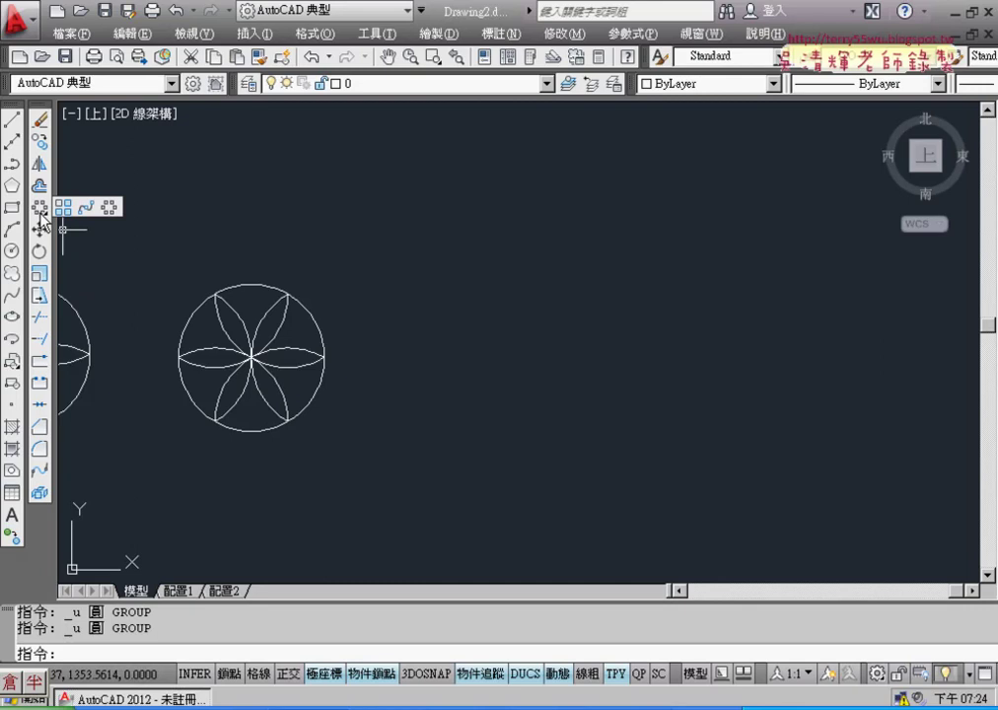
click(40, 211)
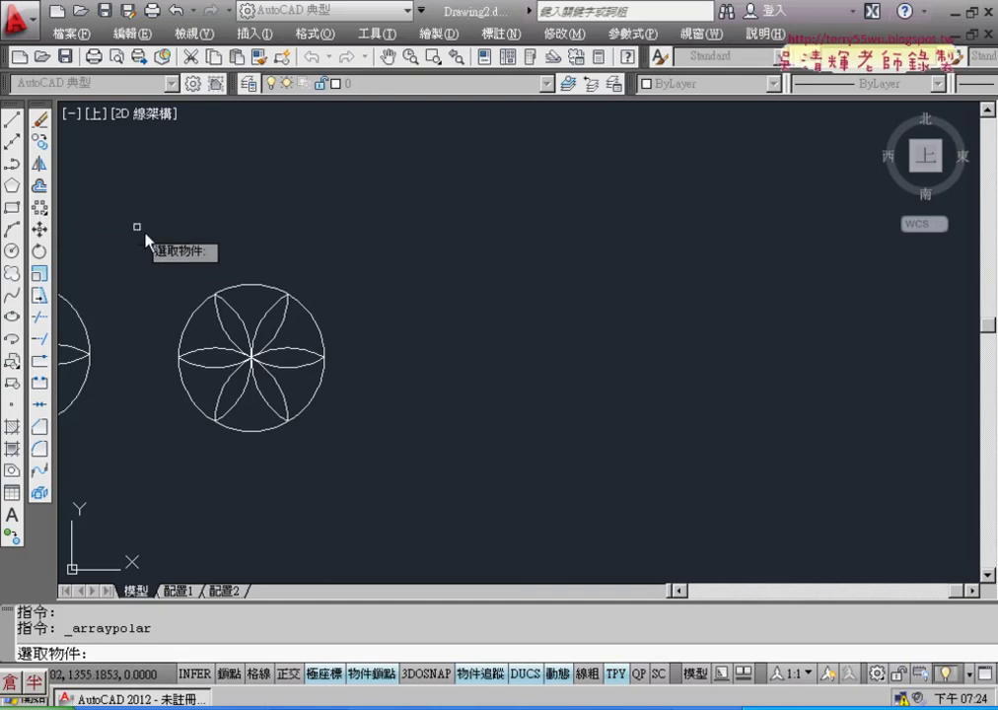
Draw a radius-40 circle to the right of the existing petals.
click(12, 250)
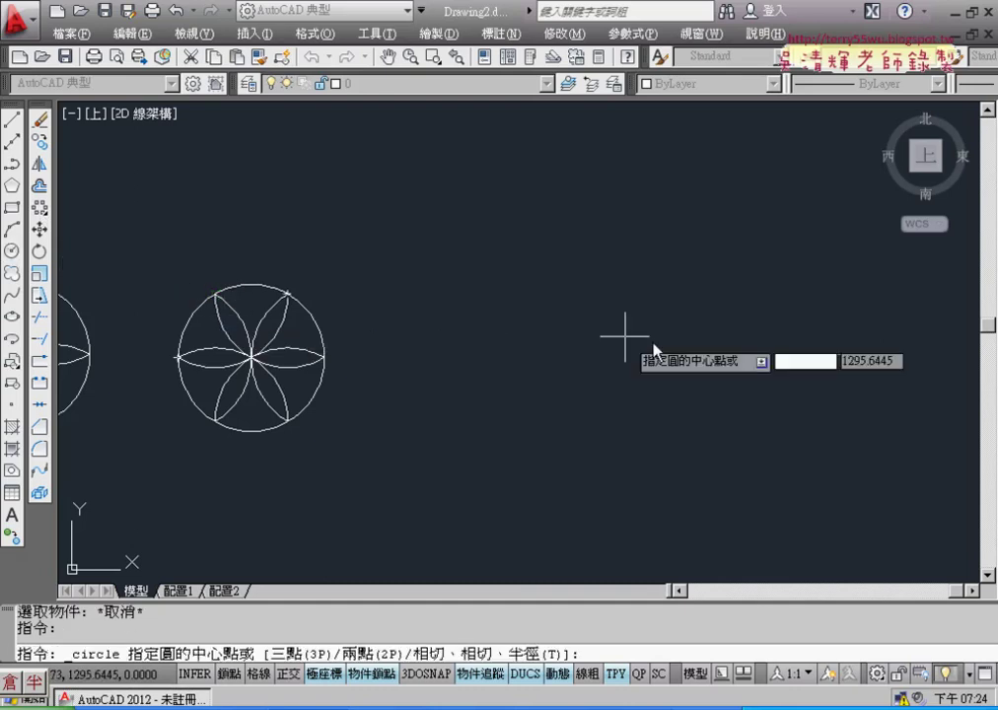
click(549, 341)
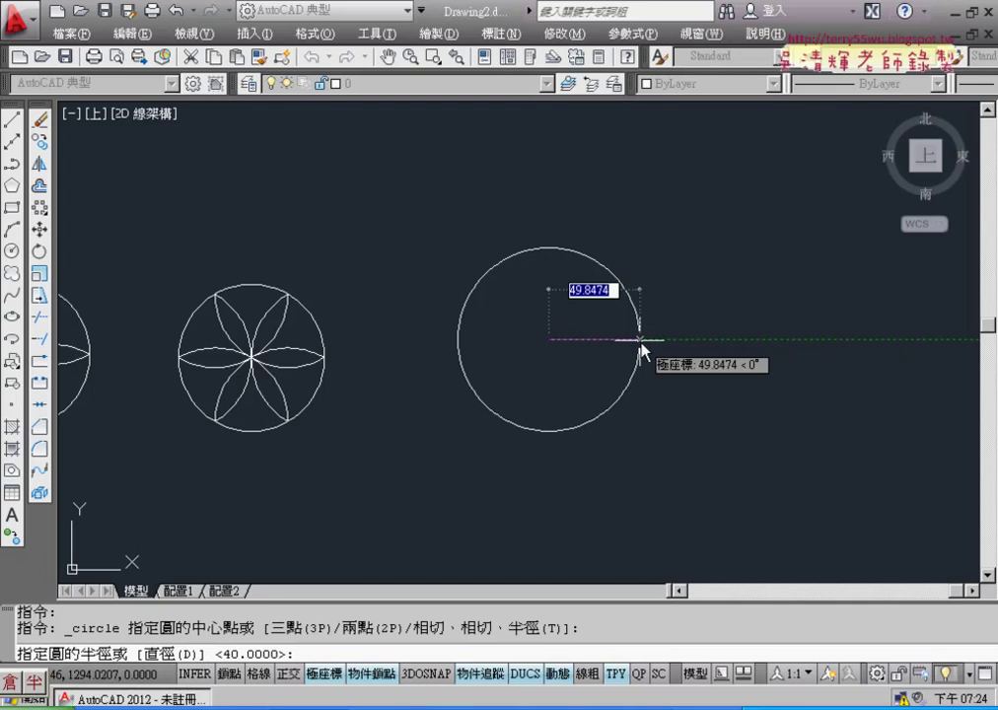
text(40)
key(Return)
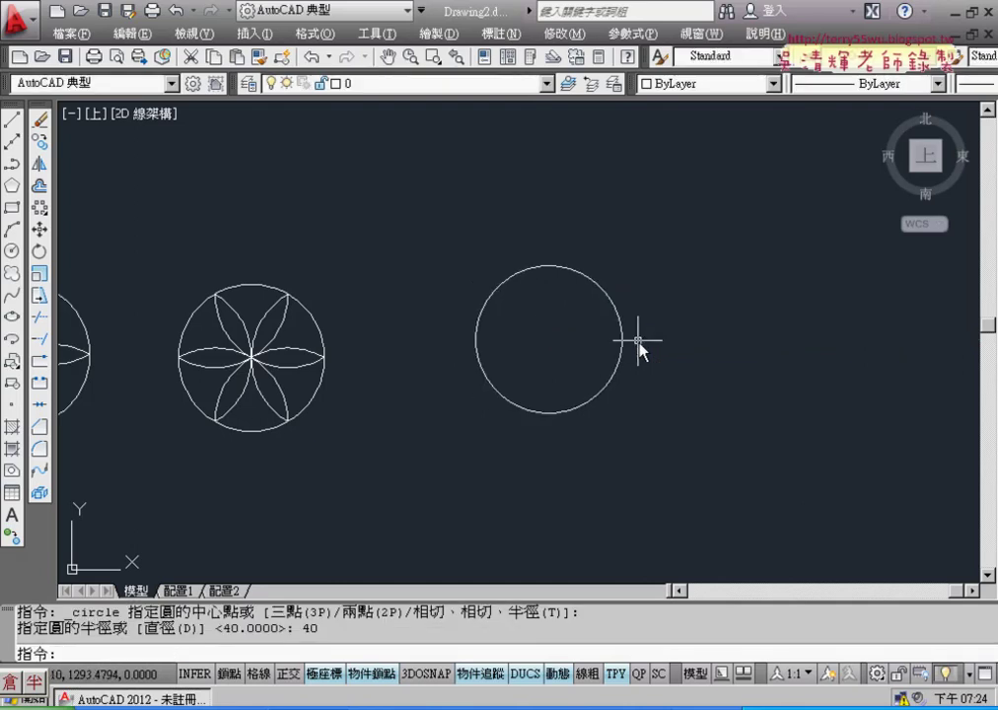
scroll(639, 345, up, 2)
Draw an equal circle centred on the first circle's right edge, then start Trim using all edges.
click(14, 252)
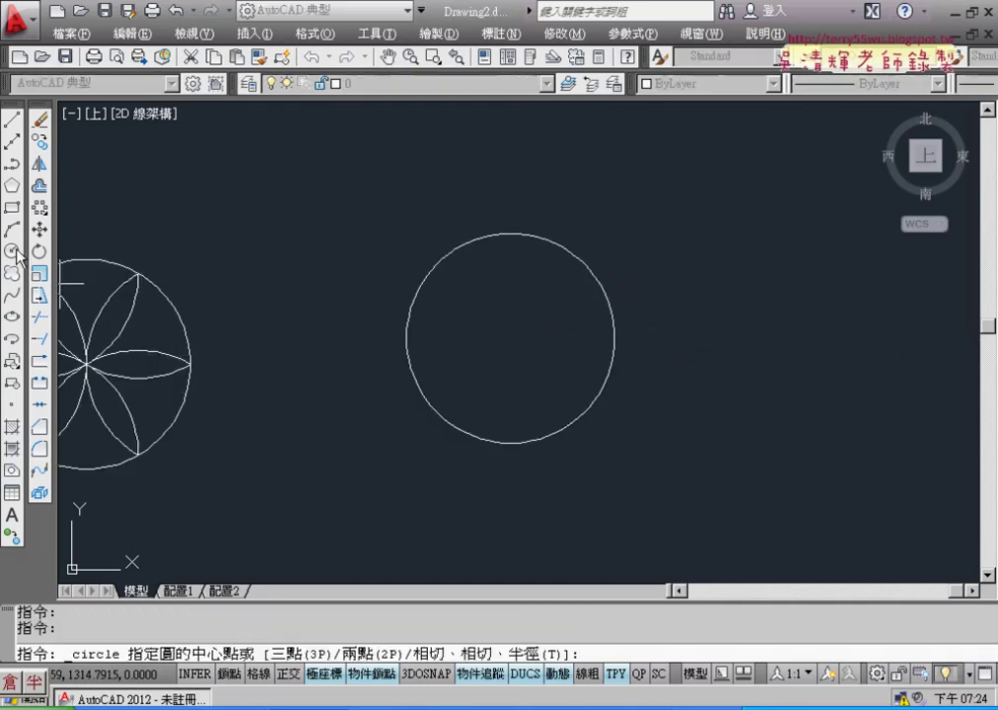
click(615, 338)
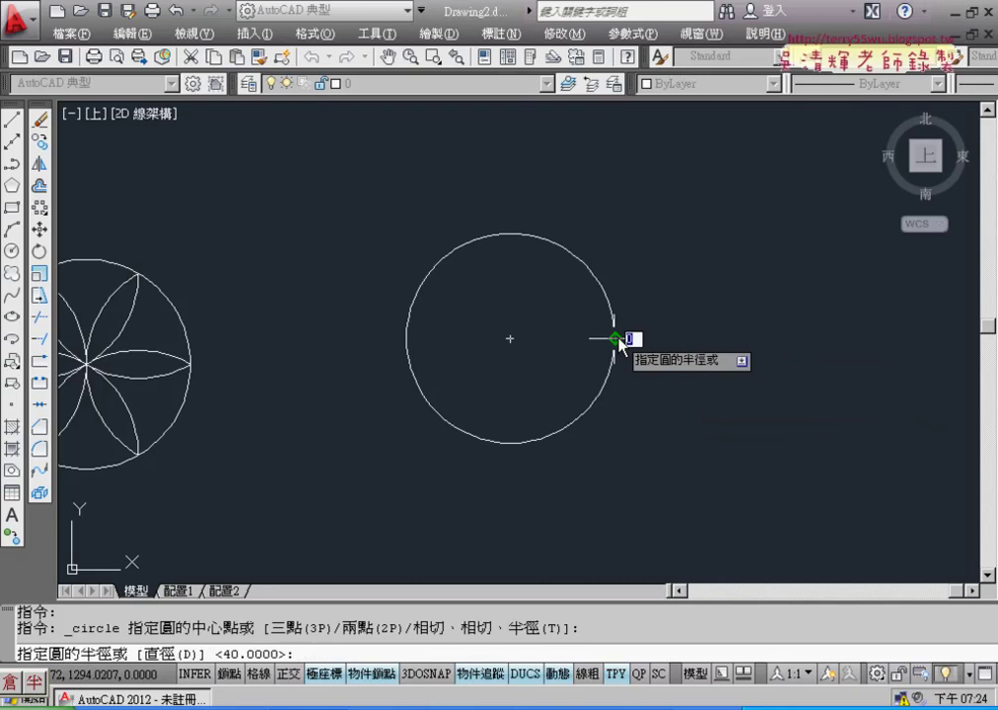
click(512, 338)
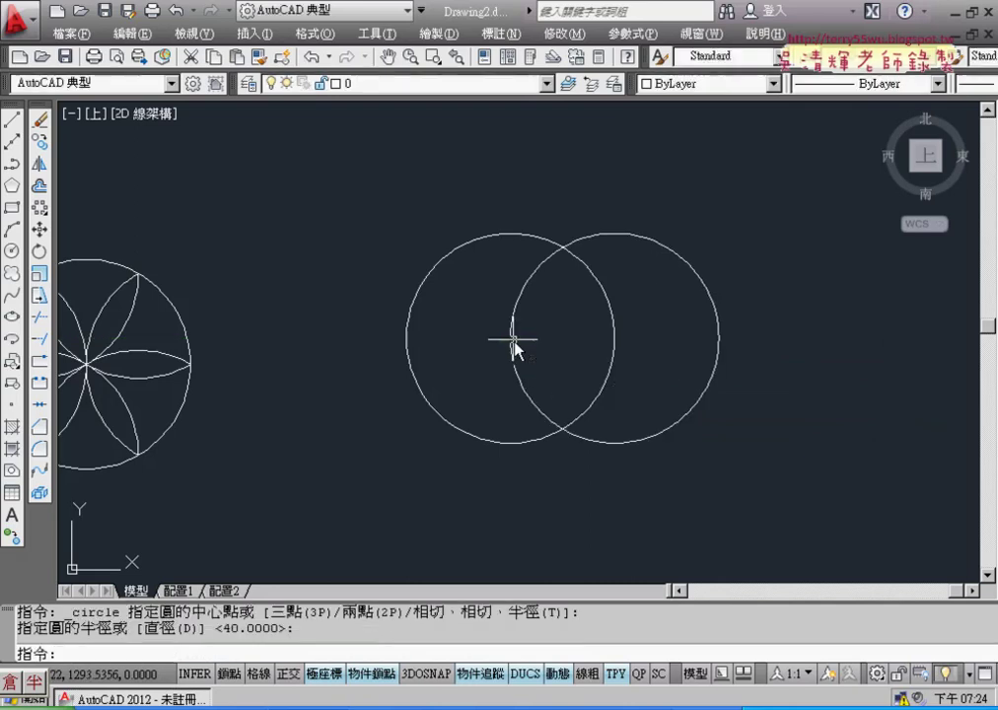
click(44, 318)
key(Return)
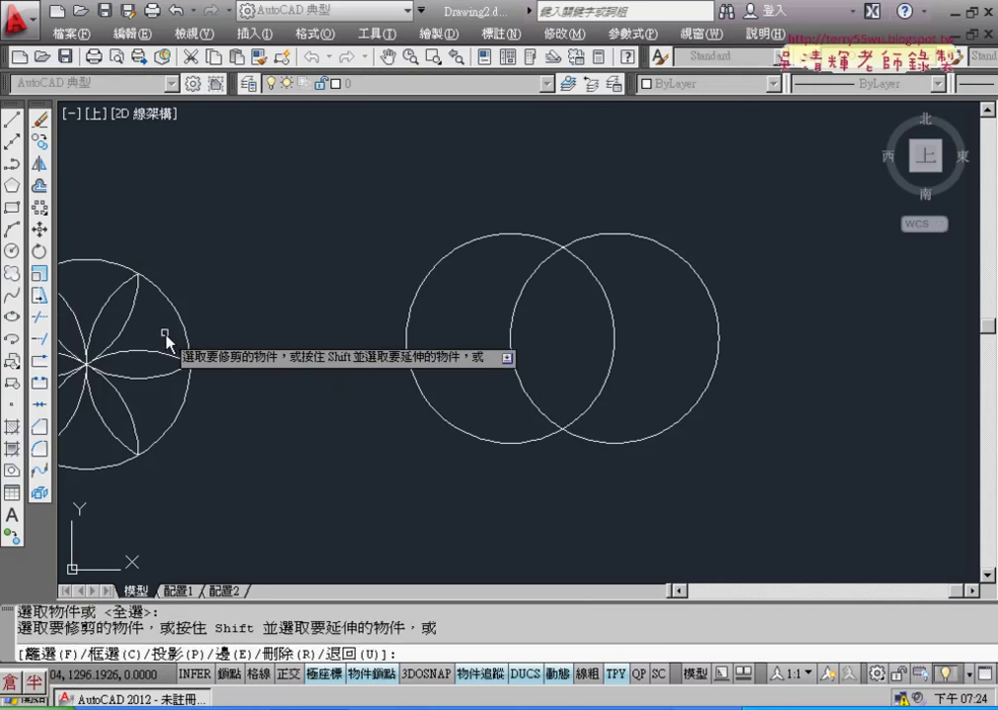
Trim away the right circle's outer part, leaving a crescent arc inside the first circle.
click(727, 301)
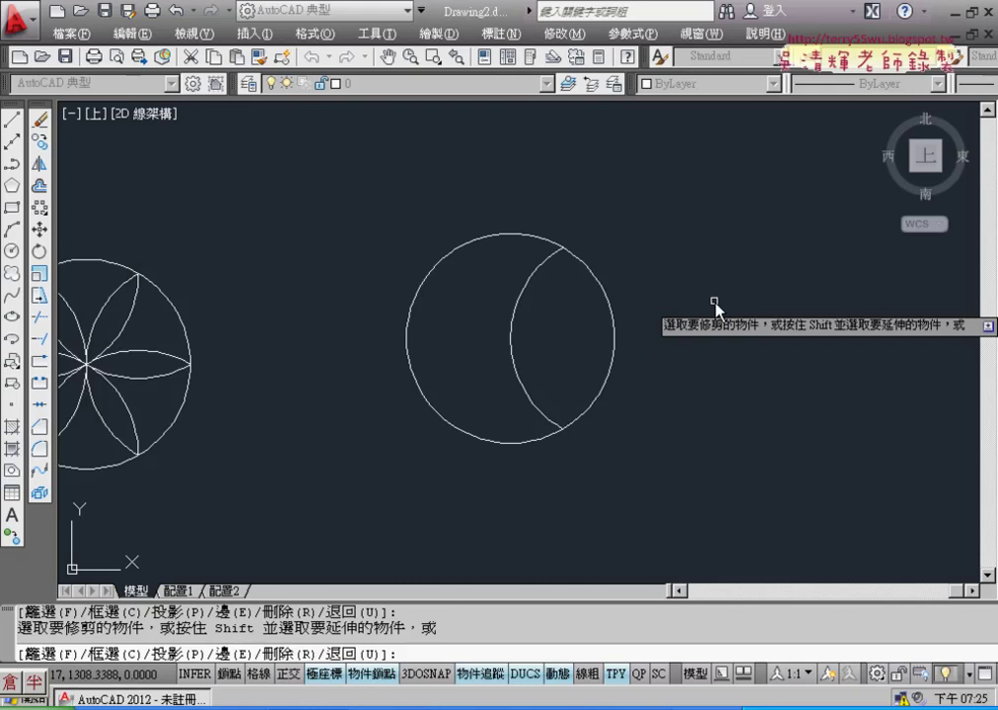
key(Escape)
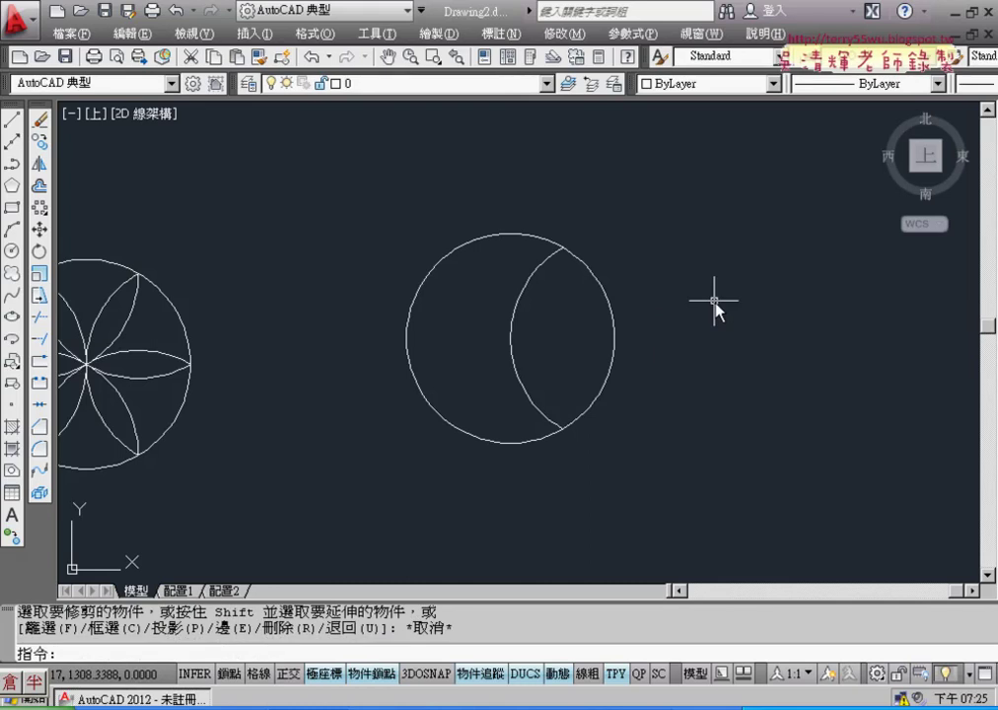
scroll(715, 301, up, 2)
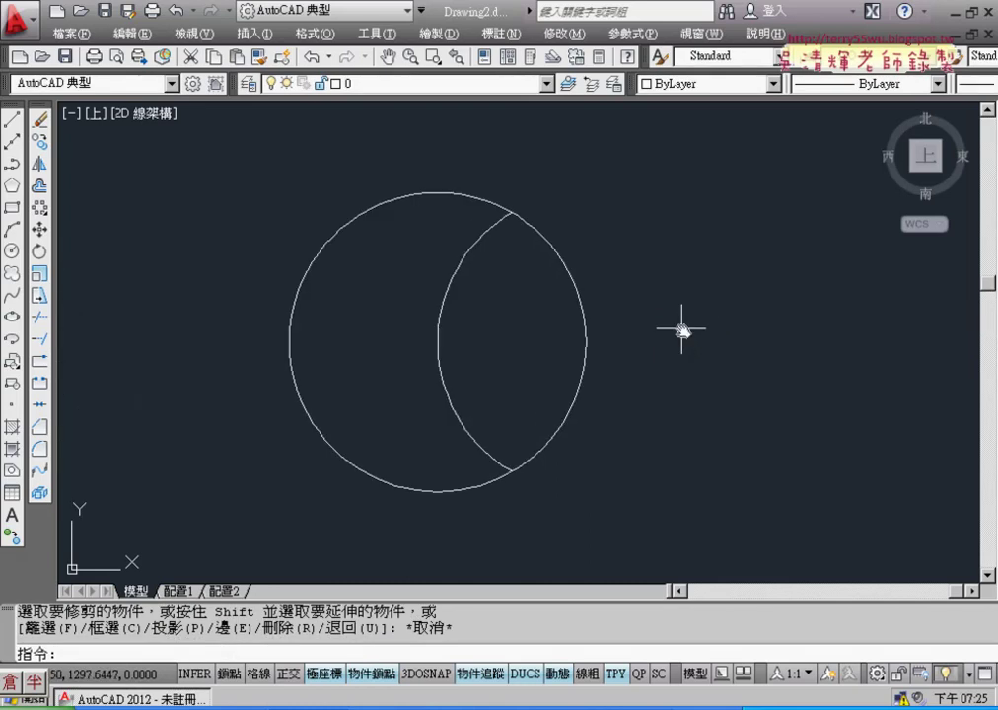
Centre the trimmed shape in view and start ARRAYPOLAR from the Array flyout.
middle_drag(680, 334, 730, 351)
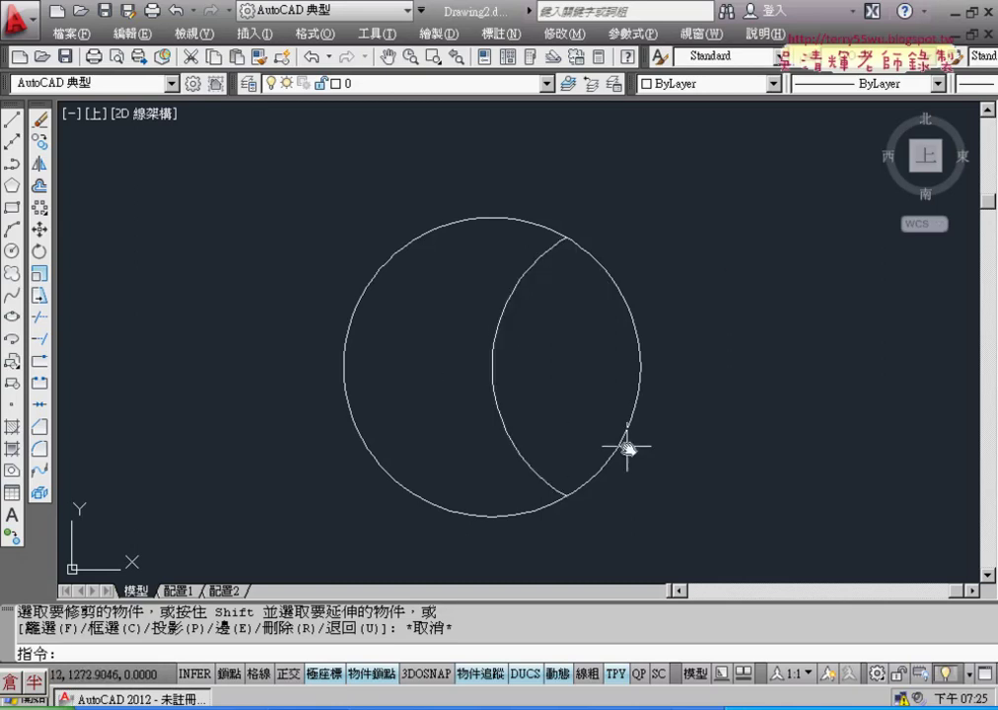
click(39, 215)
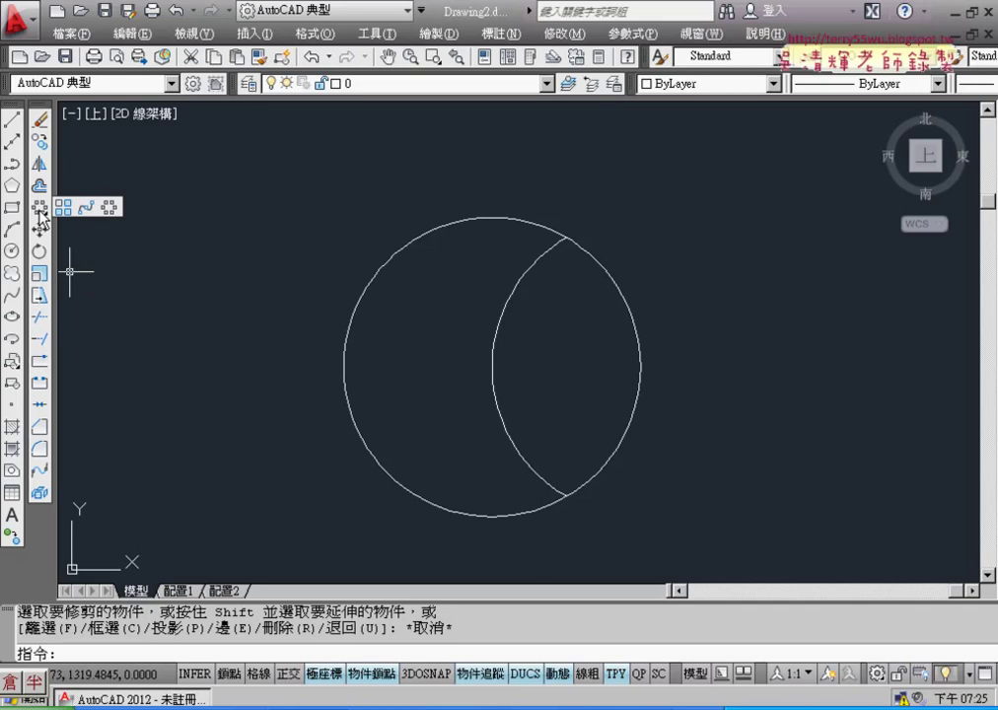
click(116, 210)
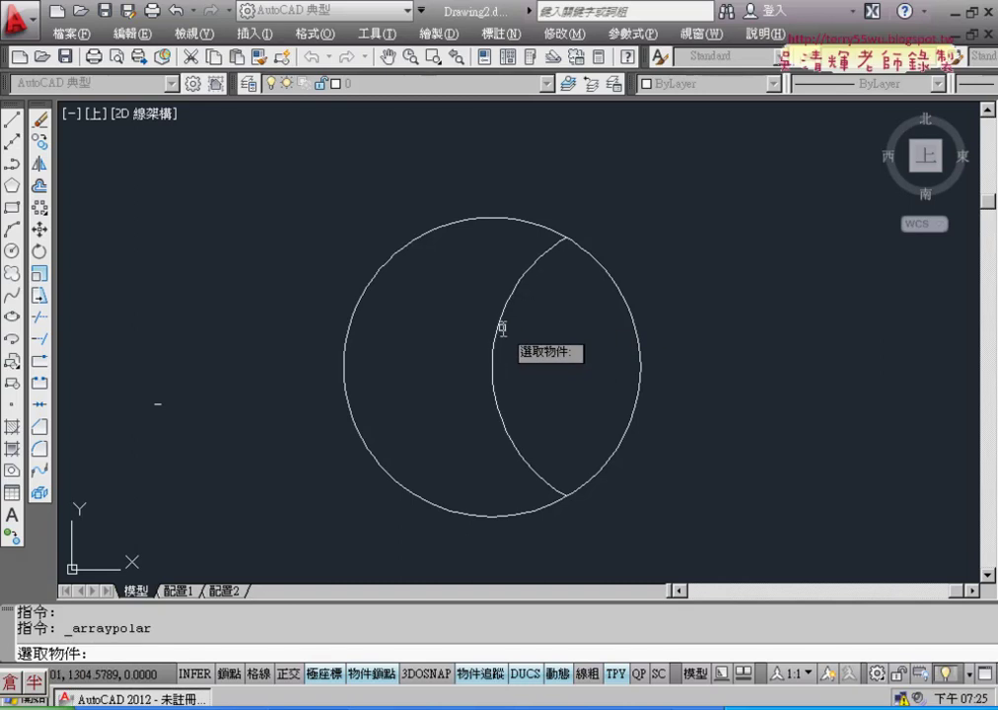
Select the inner arc and set the array centre at the circle's centre point.
click(500, 328)
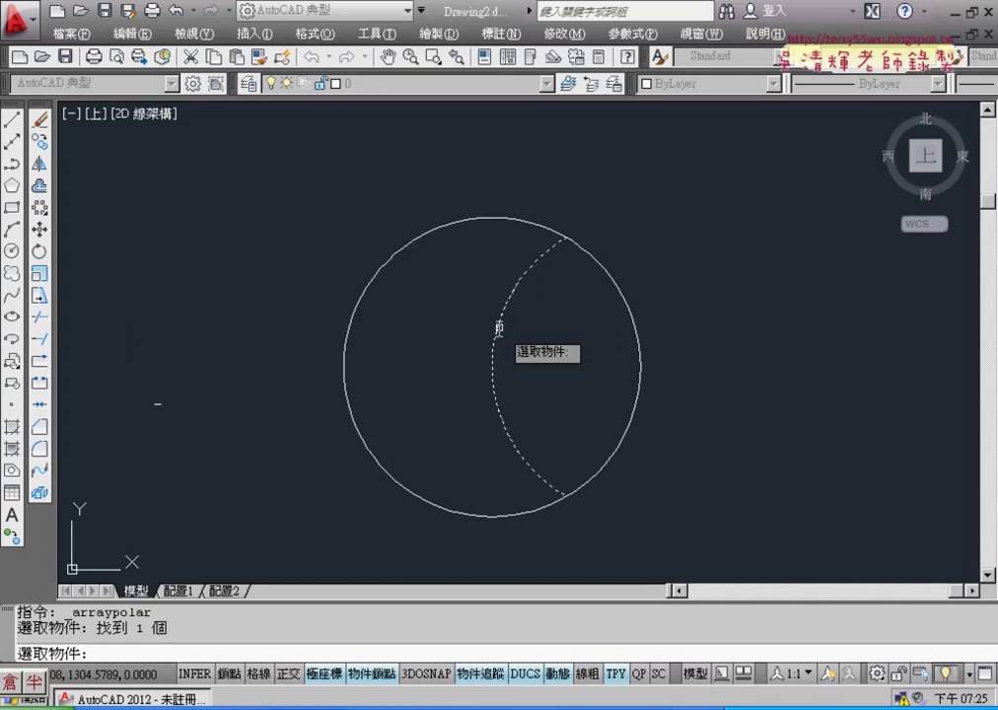
key(Return)
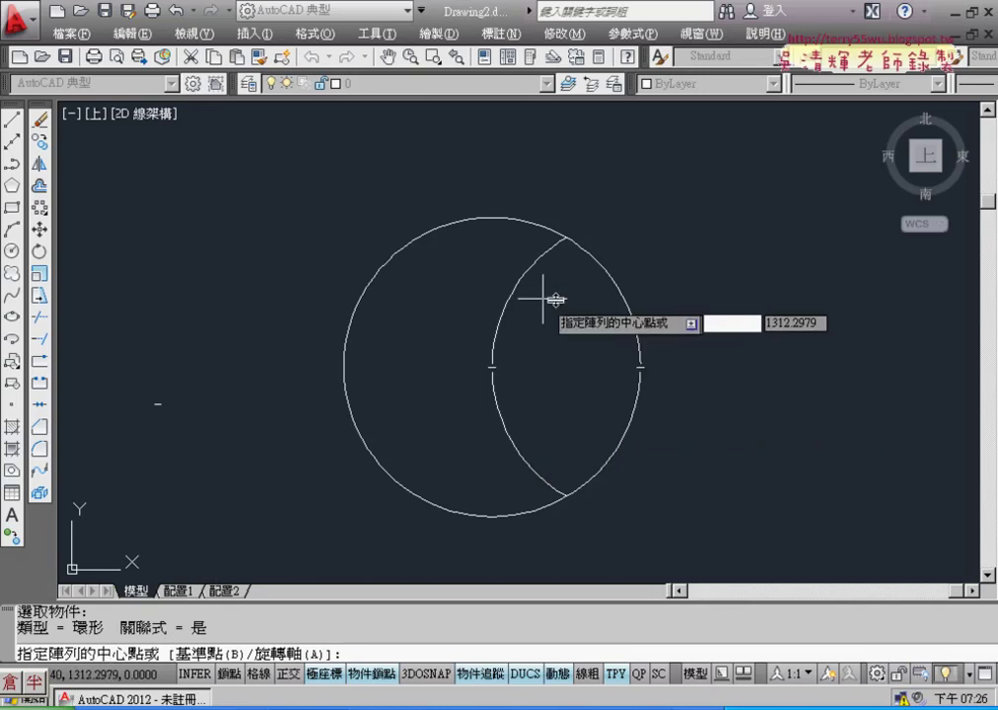
click(492, 369)
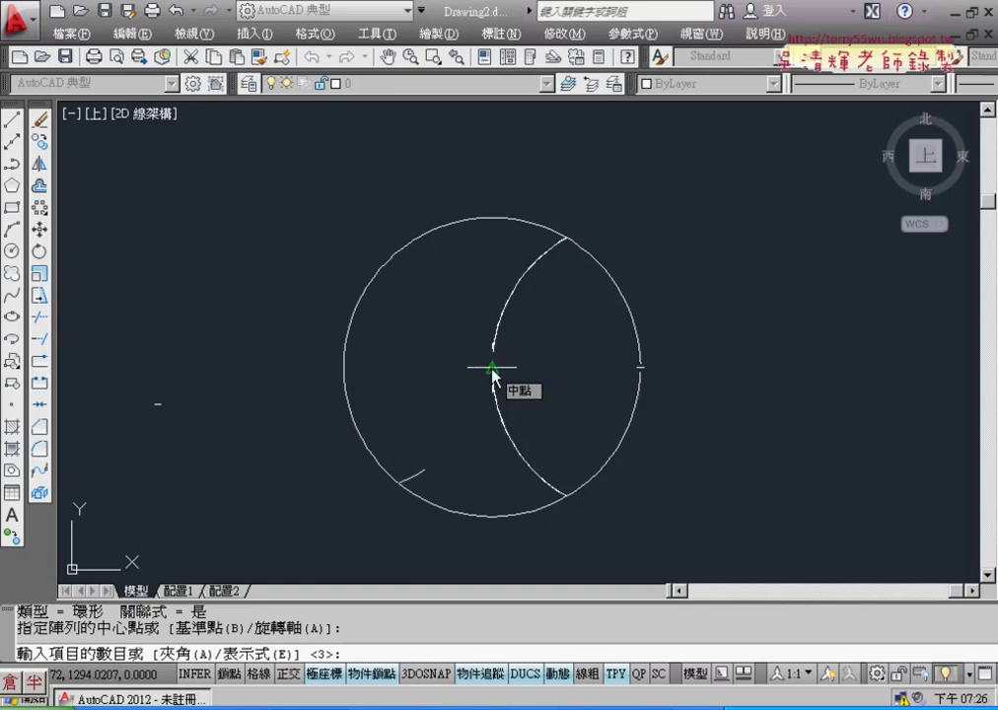
Enter 6 as the item count and 36 at the fill-angle prompt to create the array.
text(6)
key(Return)
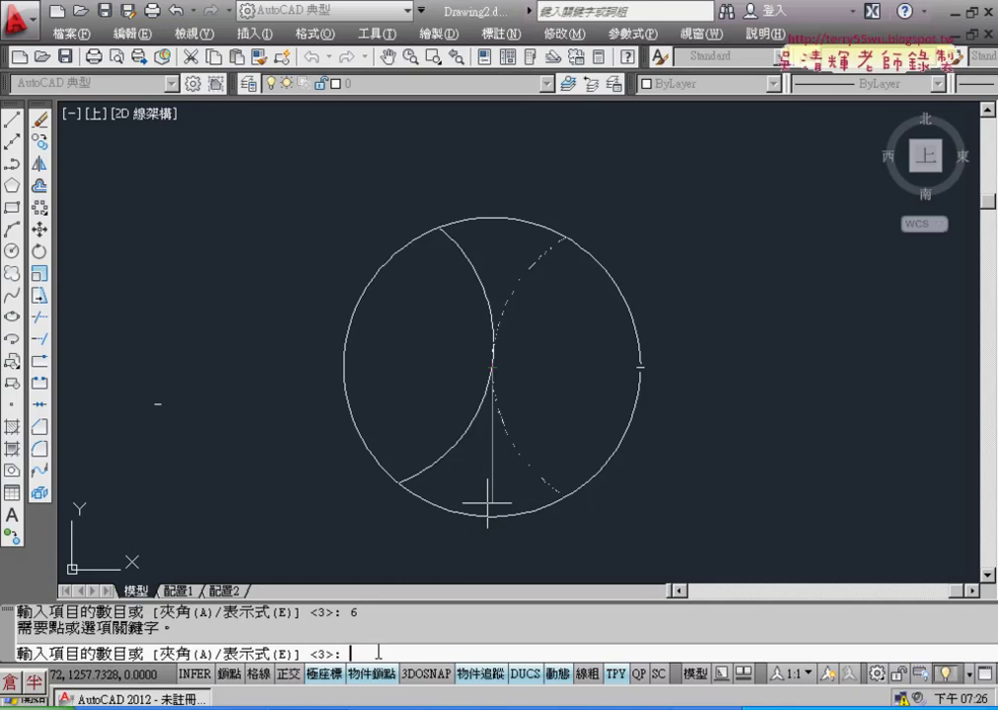
text(6)
key(Return)
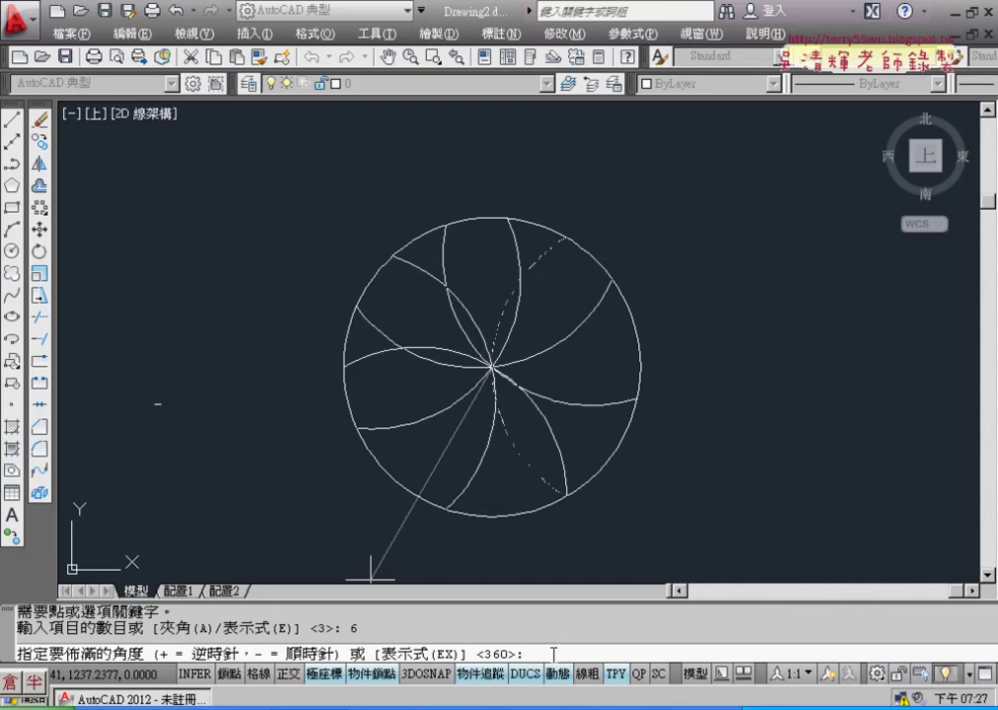
text(360)
key(Return)
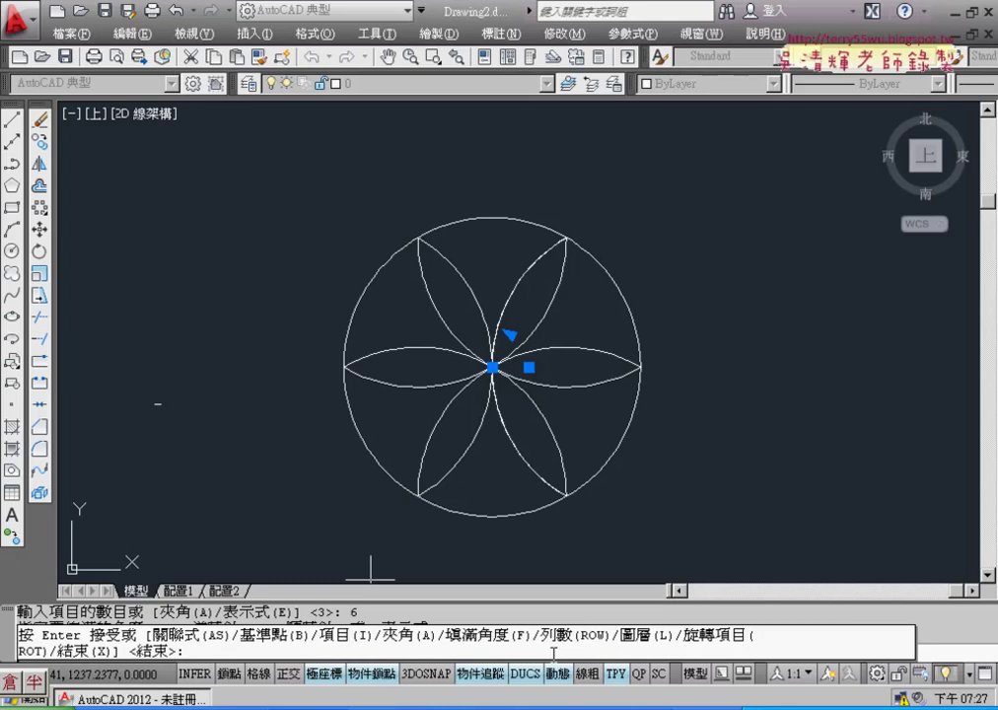
Show the array's option list (Associative, Base point, Items, Angle) at the accept prompt.
key(Down)
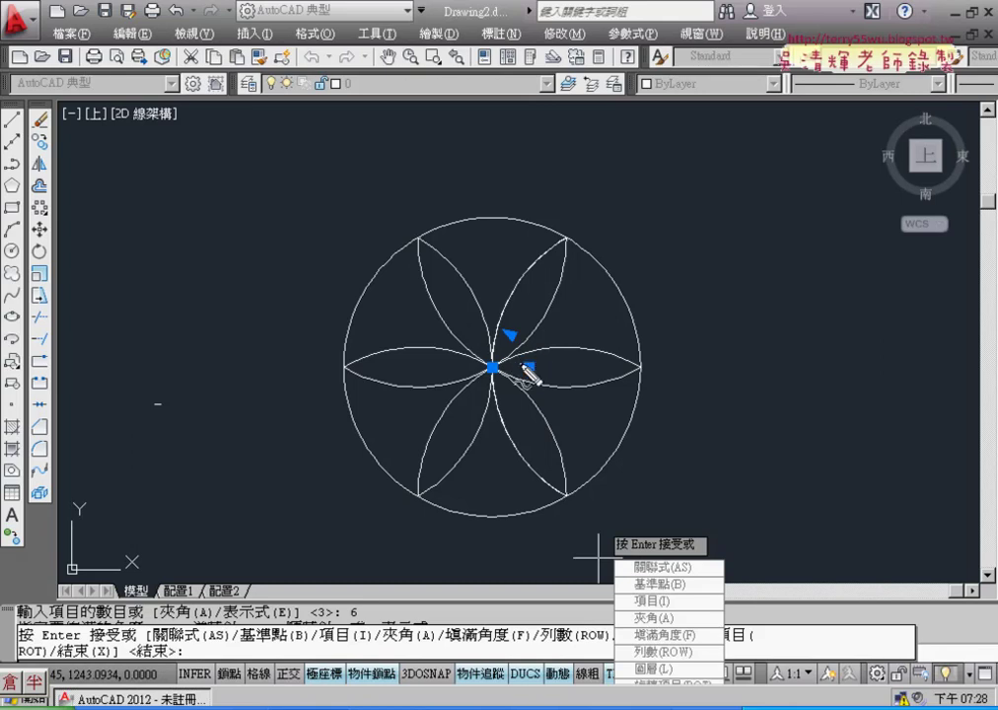
mouse_move(519, 348)
mouse_down()
mouse_move(525, 384)
mouse_move(493, 362)
mouse_move(502, 361)
mouse_up()
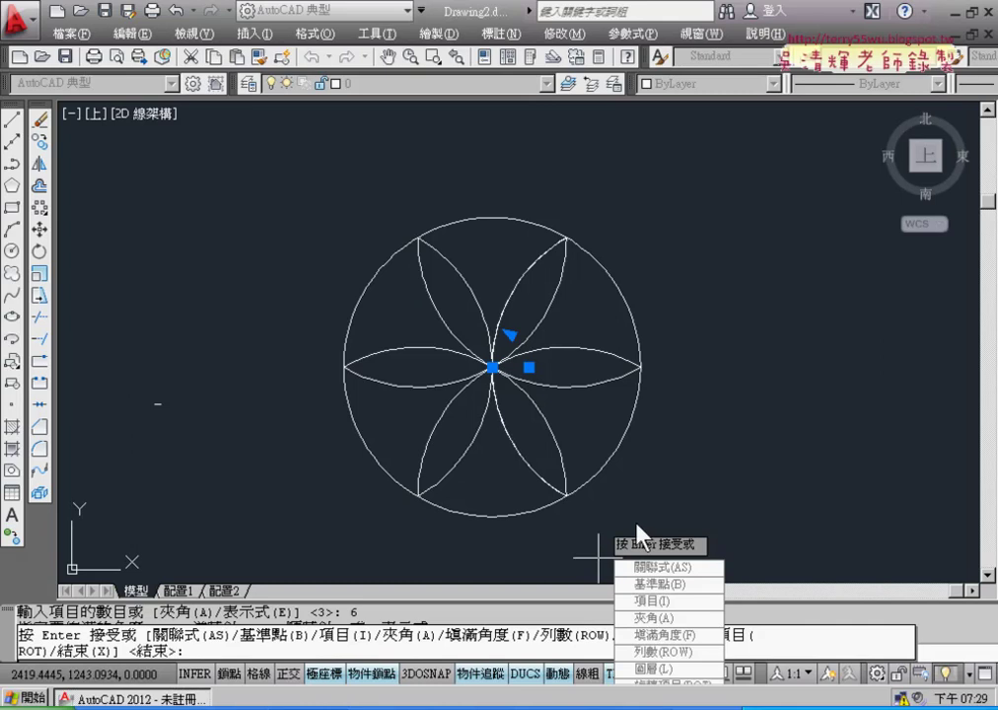
Change the array to 12 items spaced 30° apart and exit the array command.
click(657, 604)
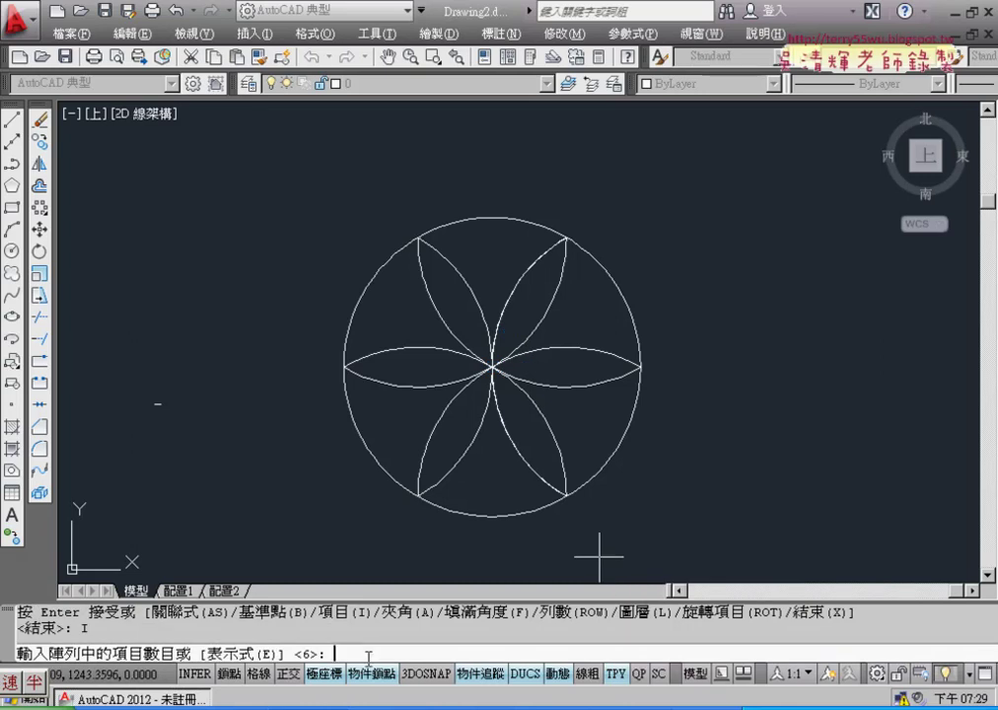
text(12)
key(Return)
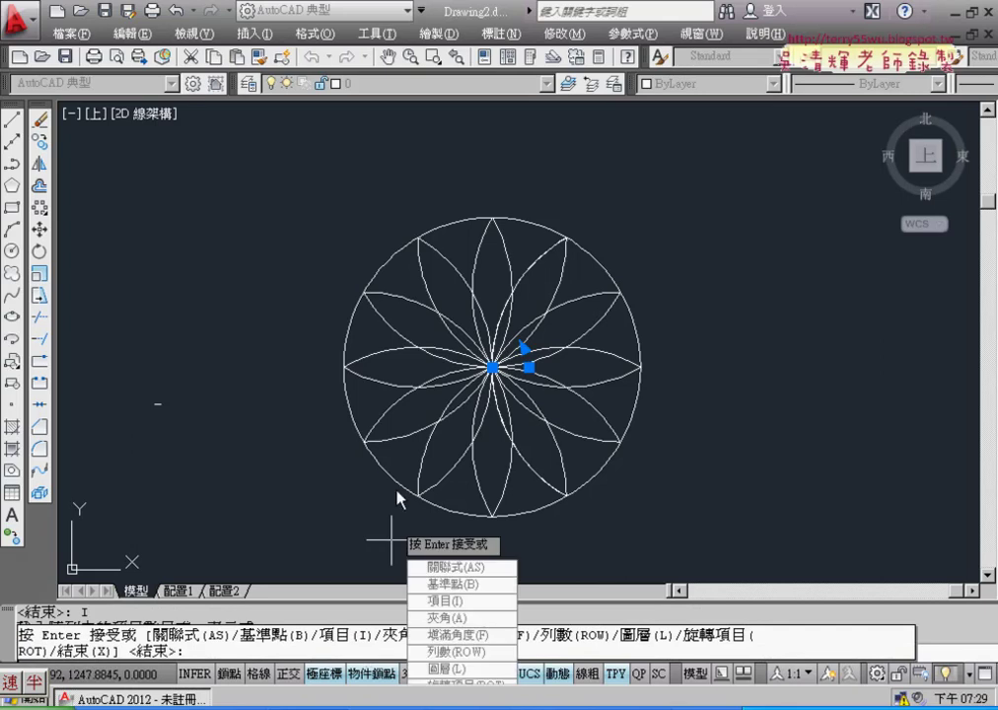
key(Down)
key(Down)
key(Down)
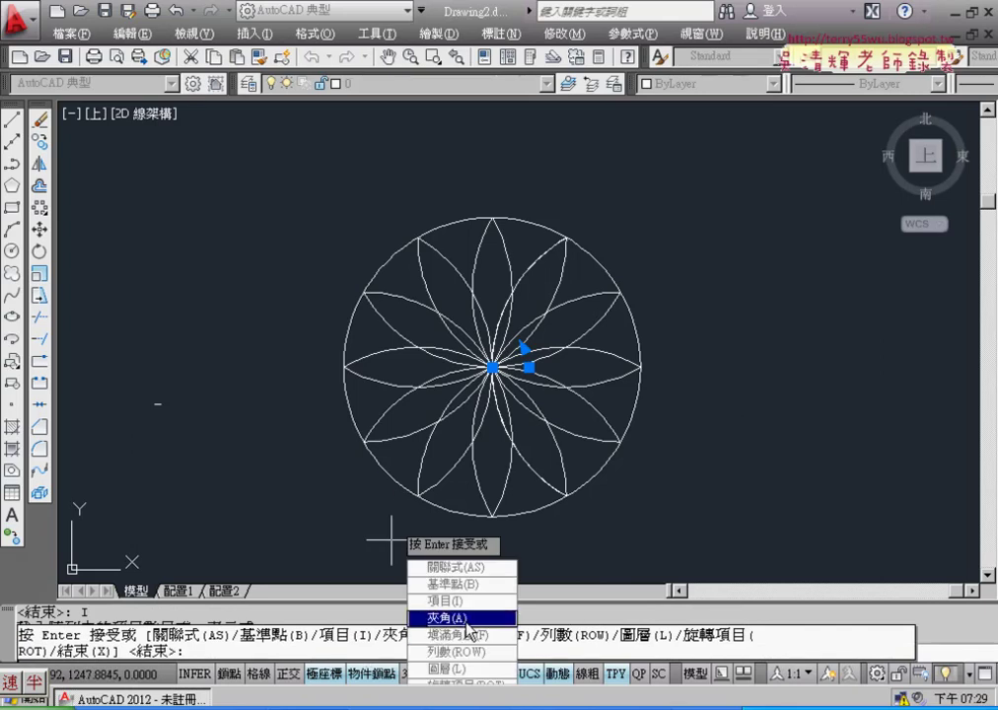
key(Return)
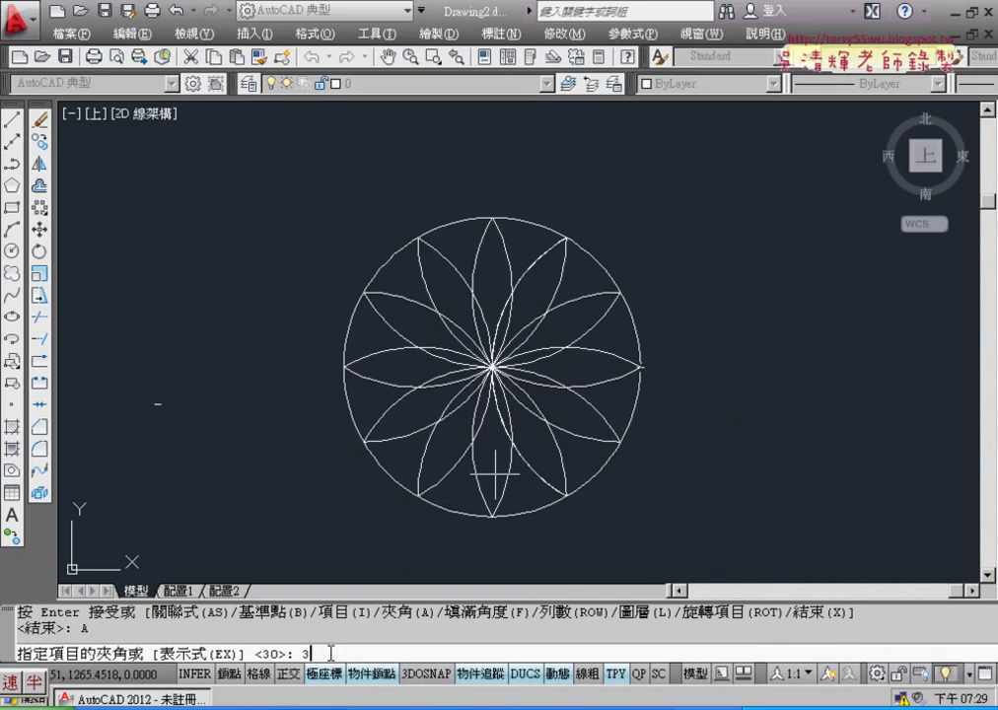
text(30)
key(Return)
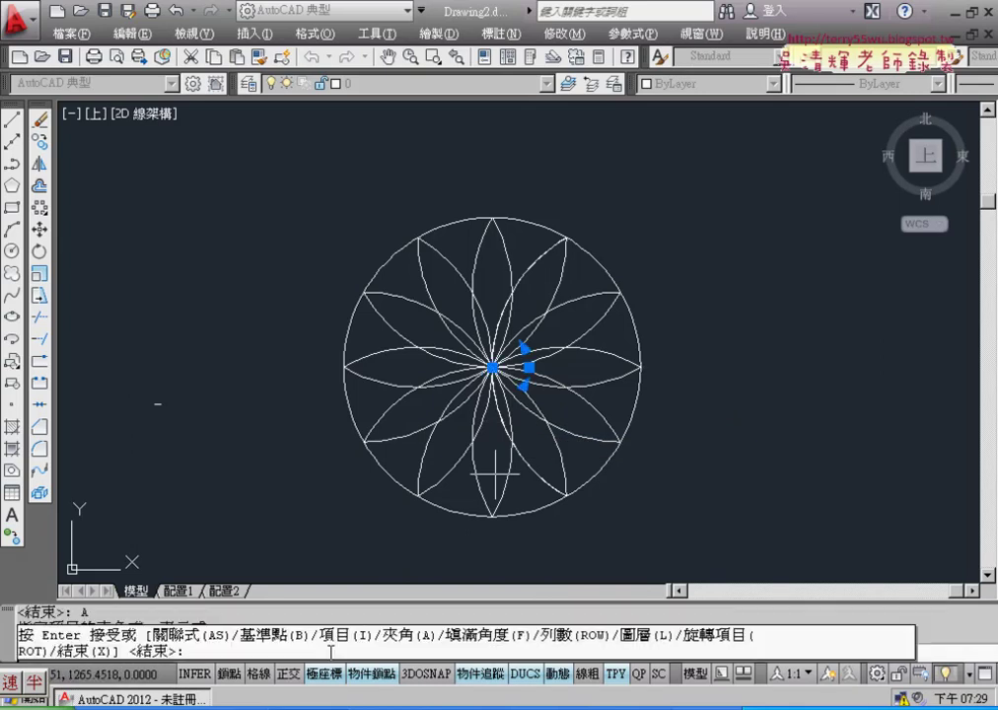
right_click(437, 498)
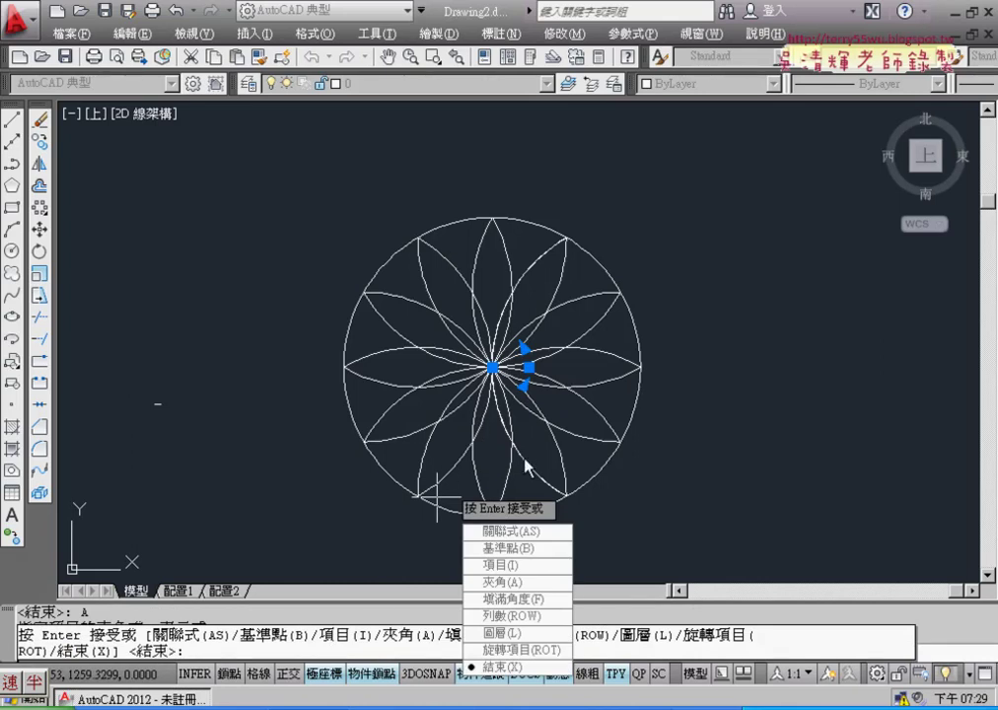
click(523, 668)
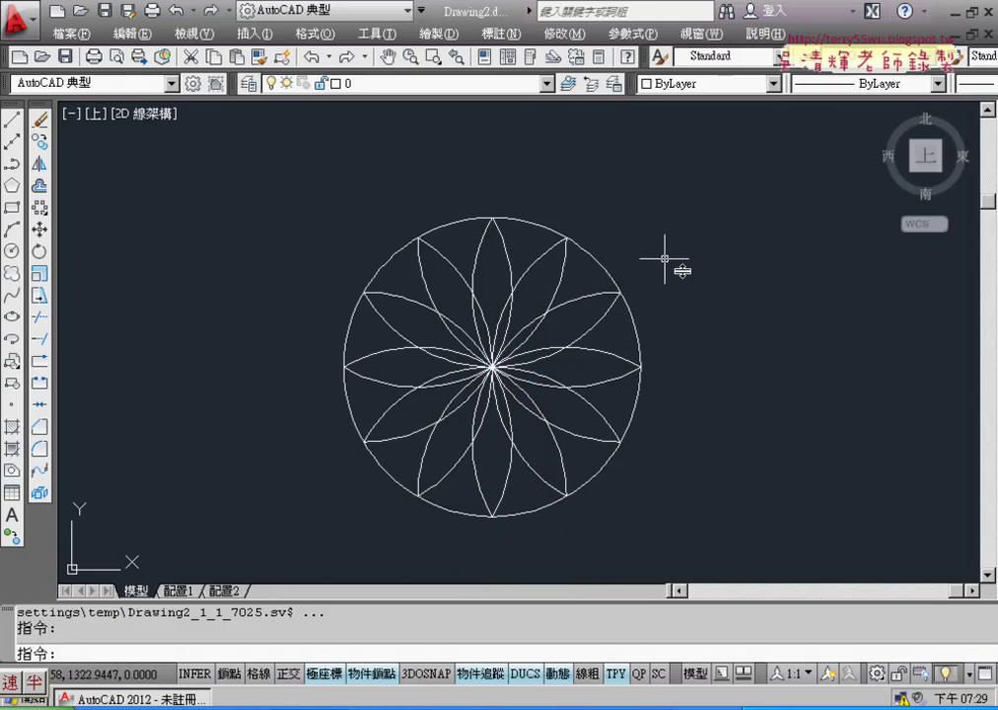
Window-select the twelve-petal flower and undo the polar array with Ctrl+Z.
click(519, 361)
click(502, 367)
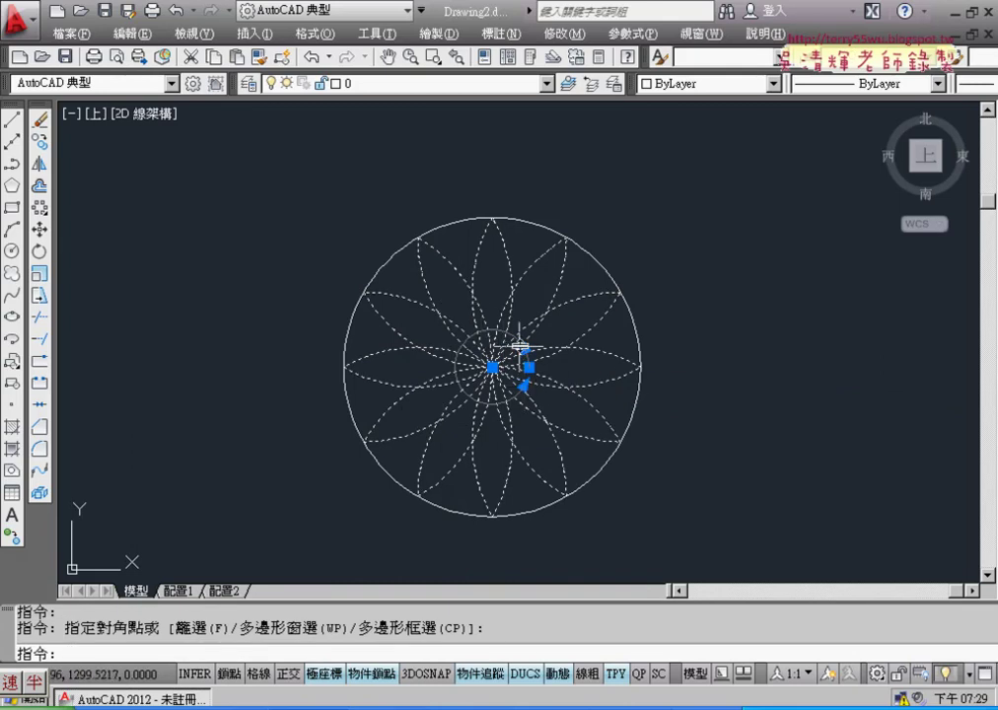
scroll(702, 387, up, 2)
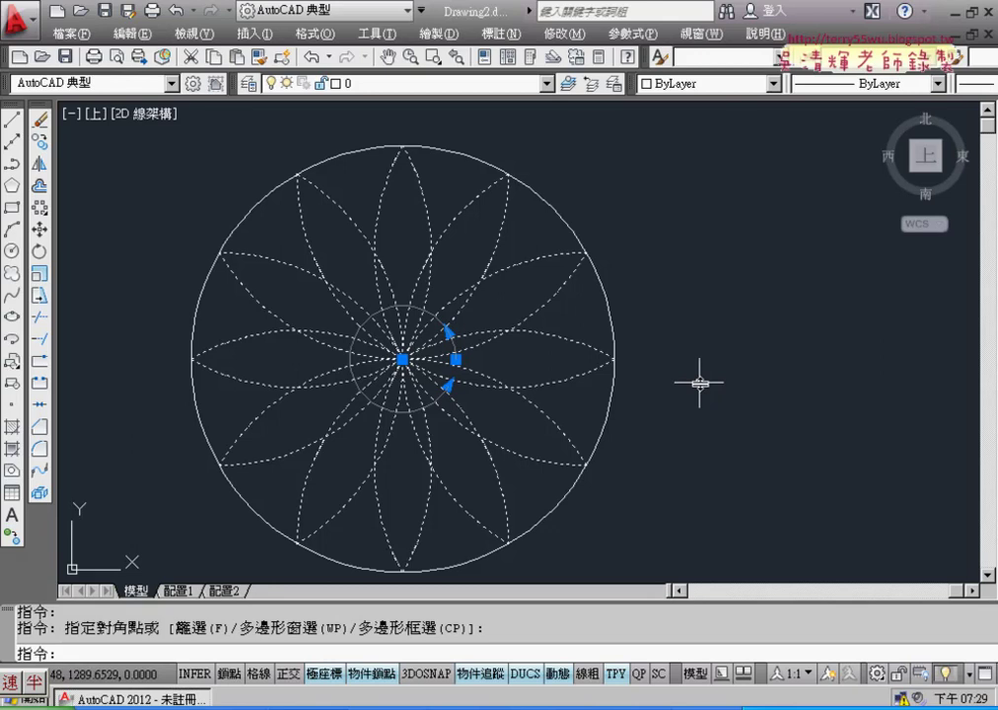
key(ctrl+z)
key(ctrl+z)
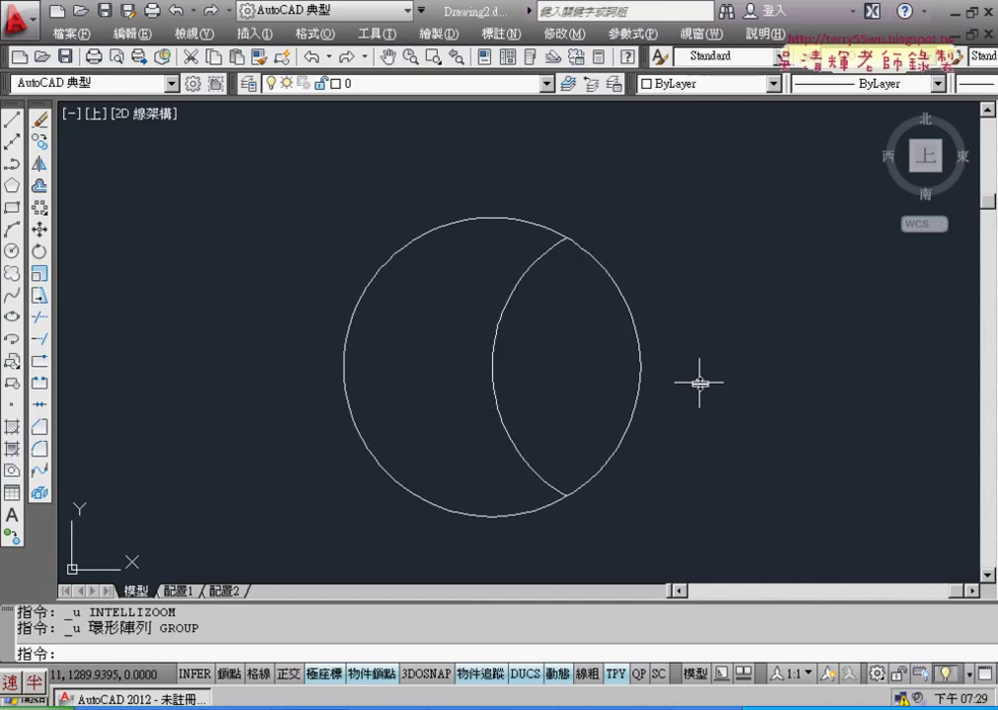